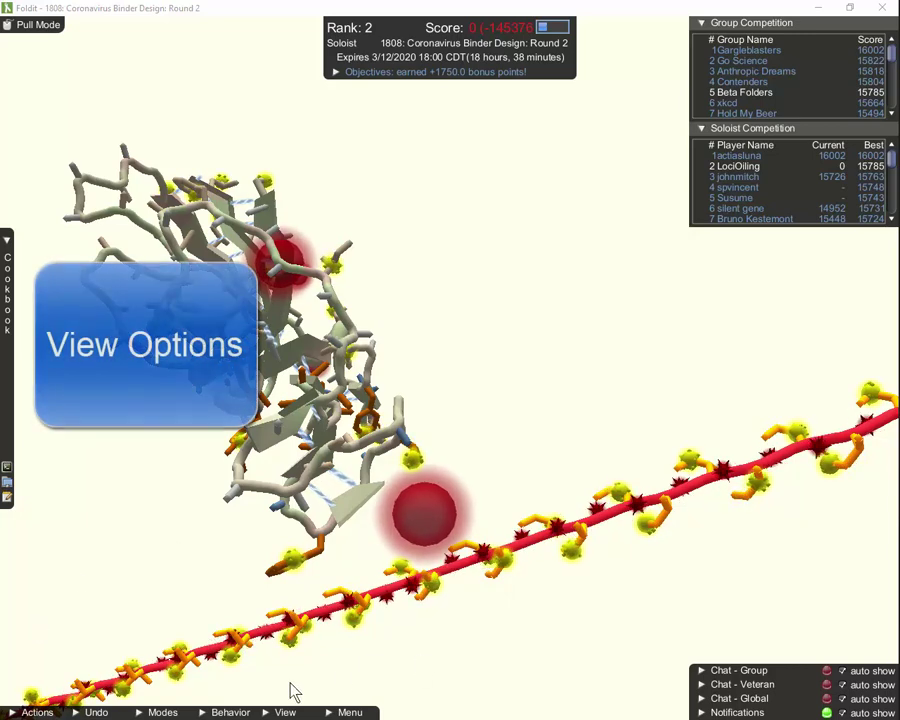
Turn on the advanced GUI in the general options.
left_click(287, 713)
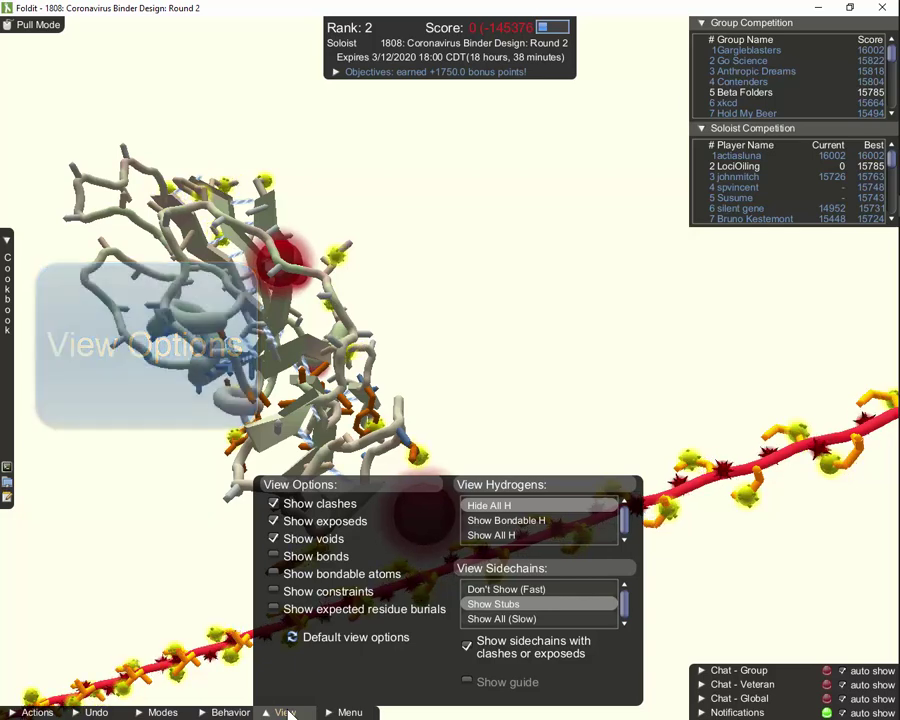
left_click(287, 713)
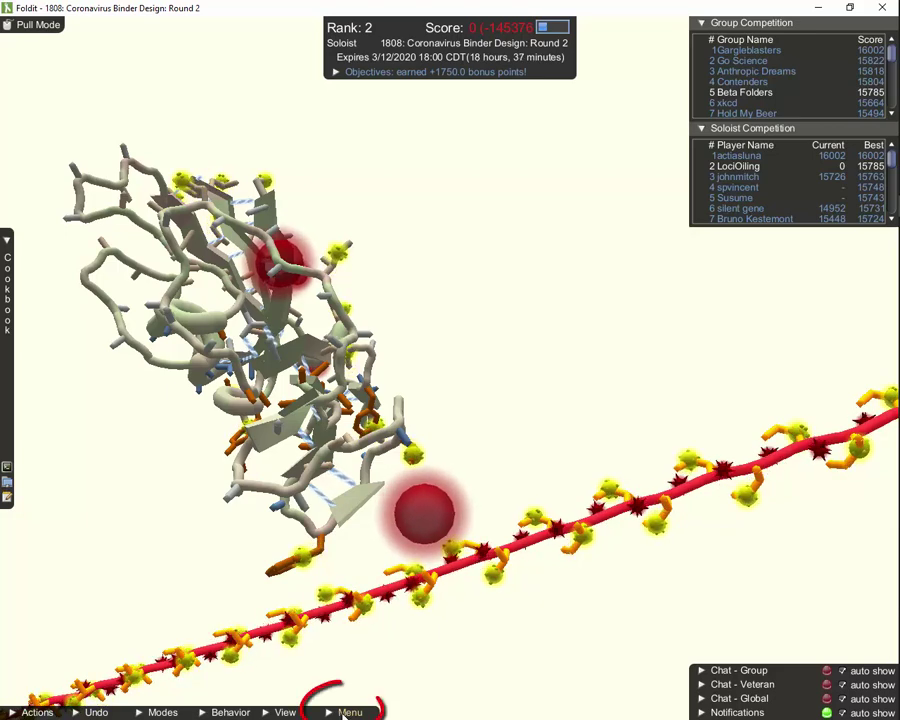
left_click(345, 712)
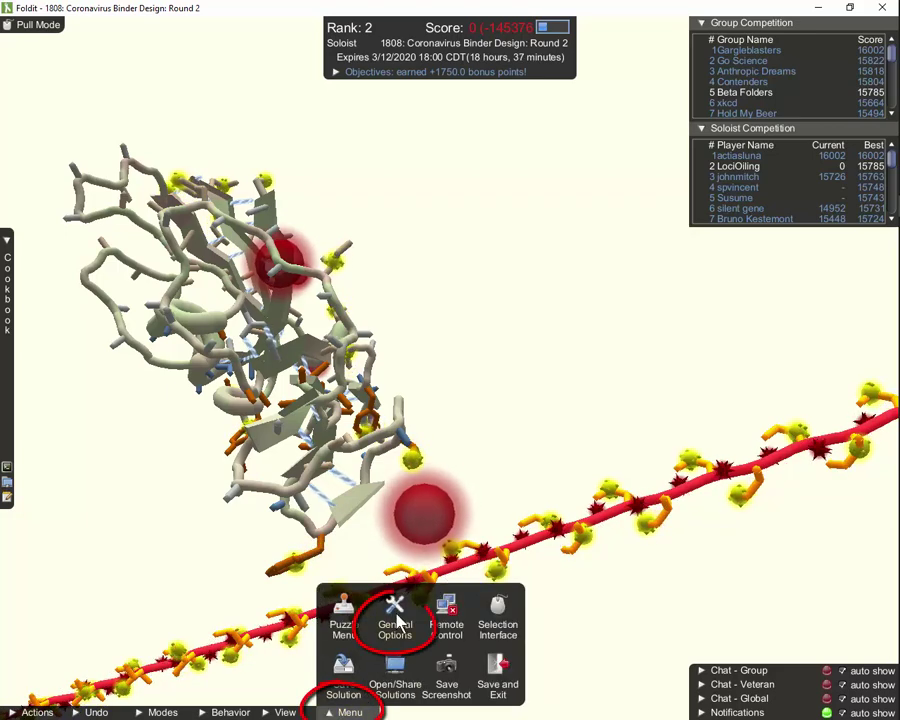
left_click(397, 621)
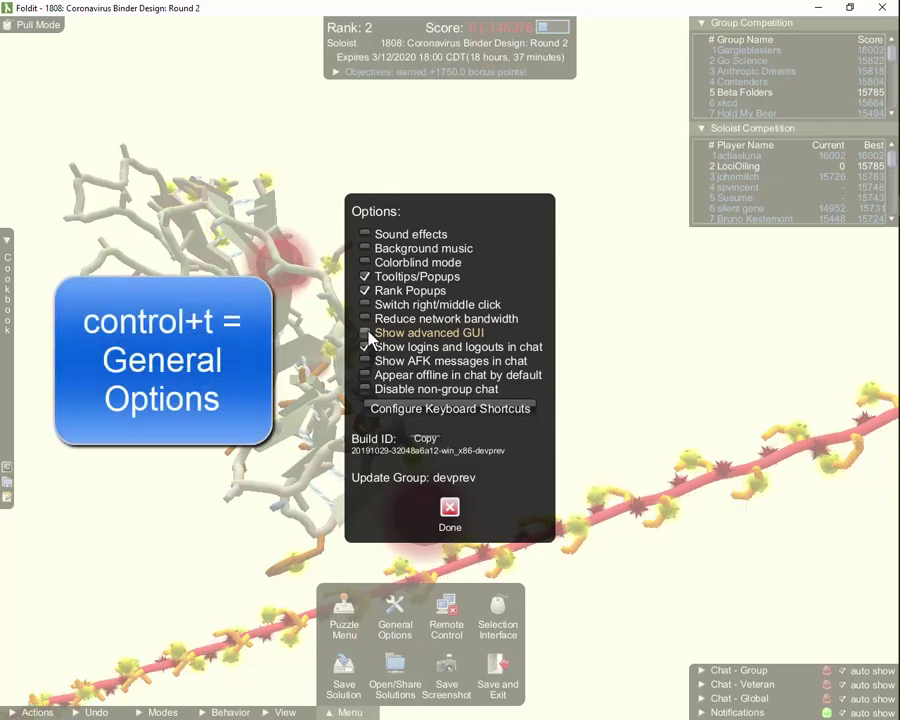
left_click(366, 334)
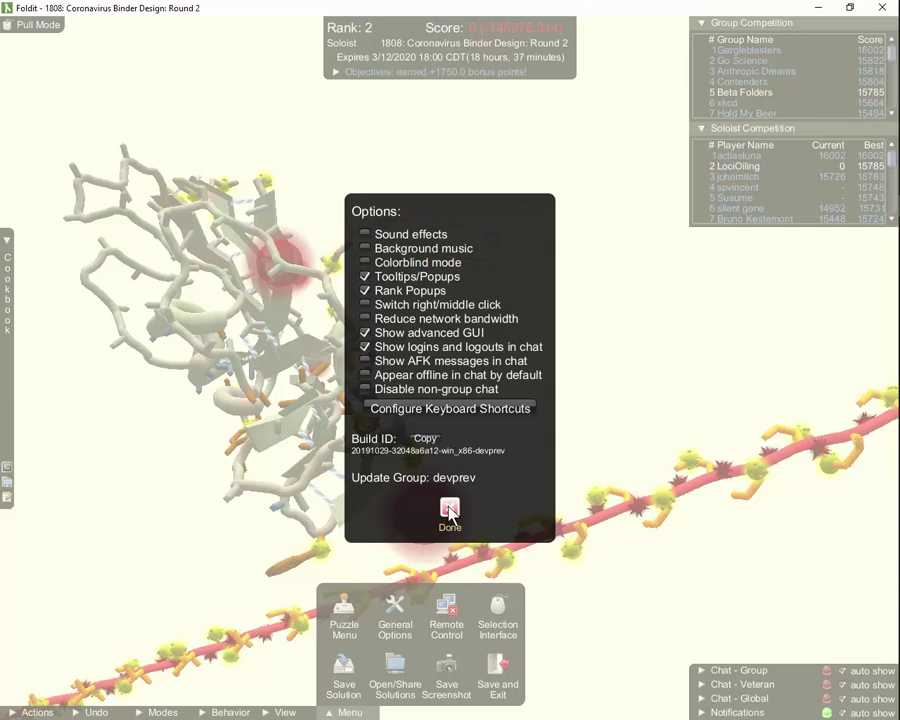
left_click(450, 512)
Turn off display of clashes, exposeds, voids, sheet bonds and sidechains with clashes or exposeds, and disable pulsing when working.
left_click(285, 712)
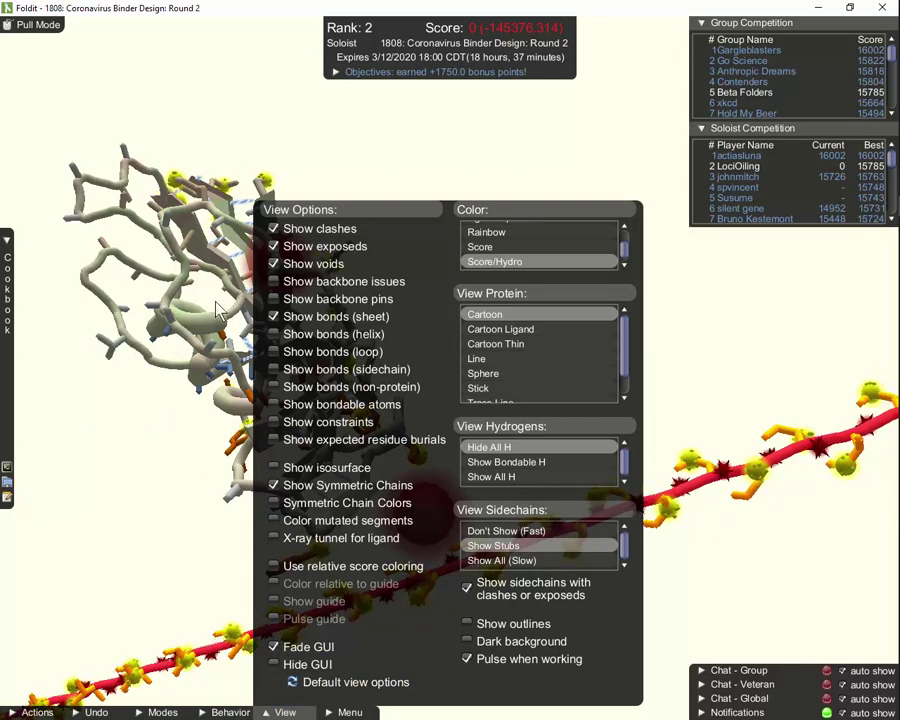
left_click(275, 230)
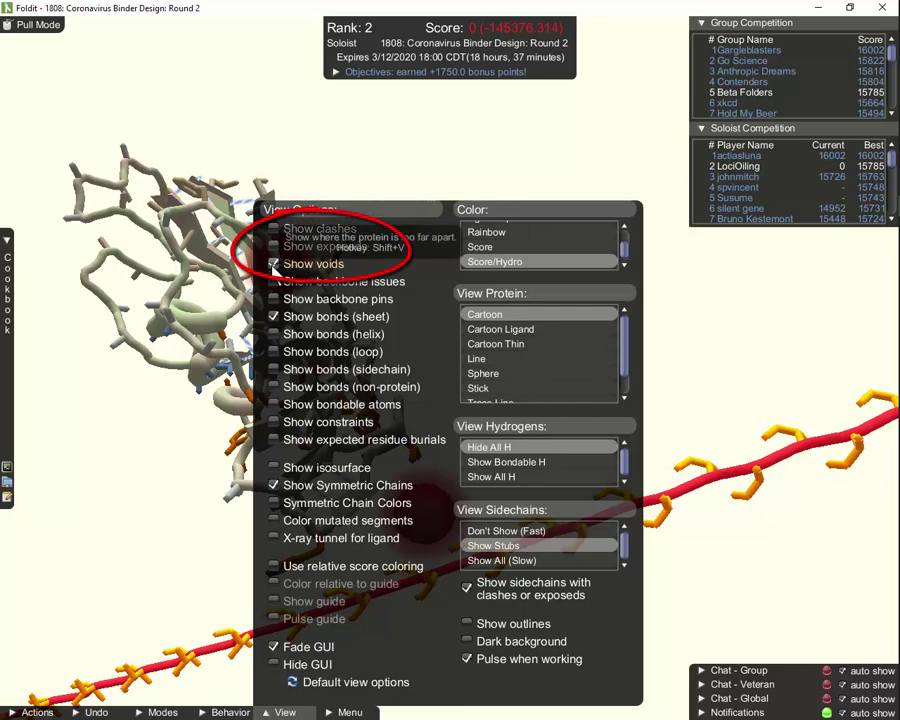
left_click(273, 265)
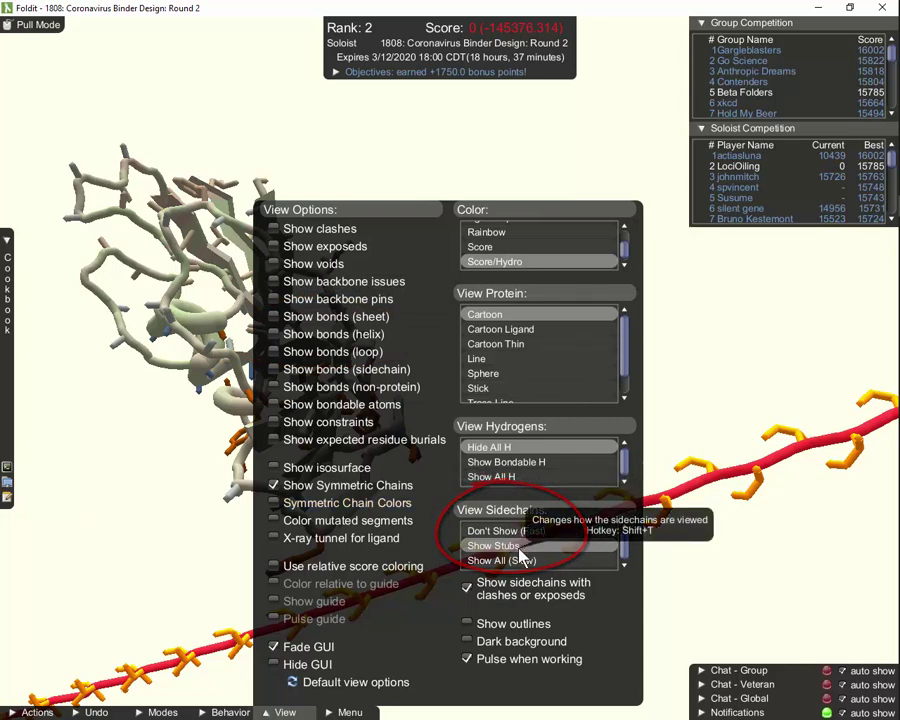
left_click(466, 590)
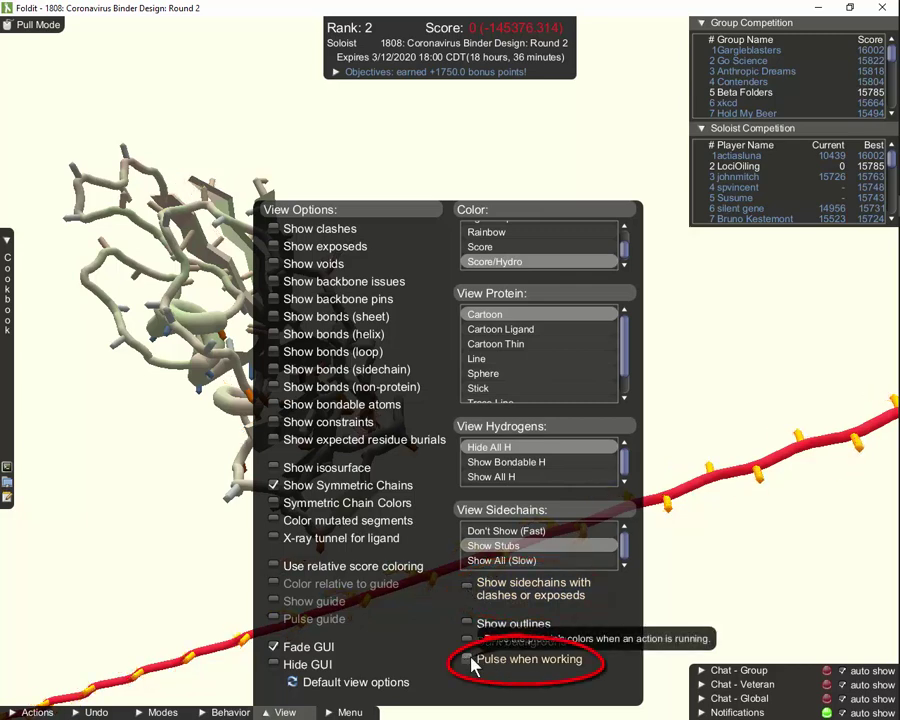
left_click(284, 712)
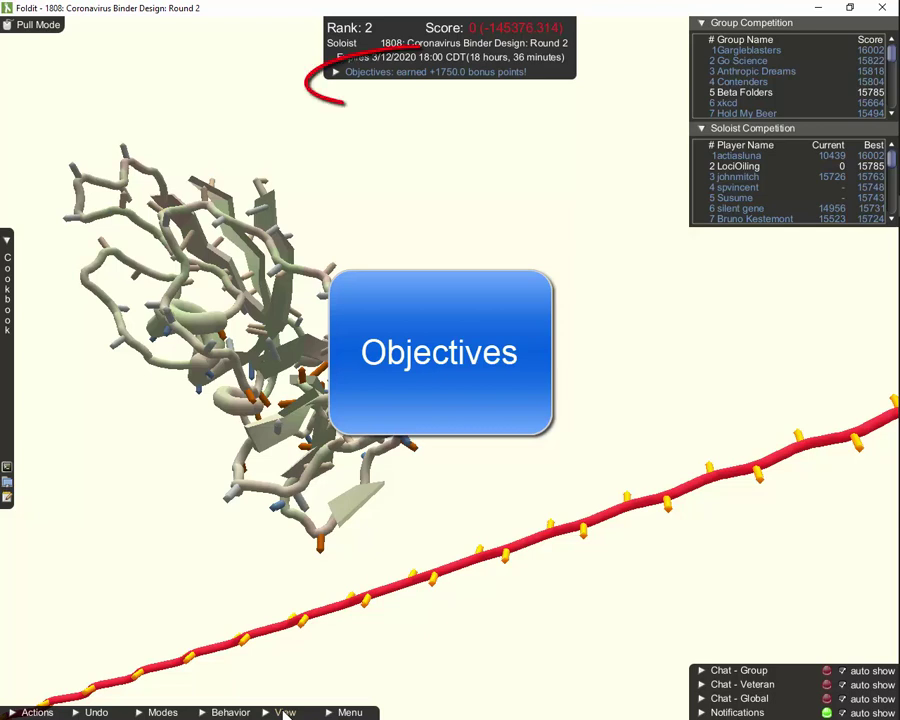
Review the puzzle's objectives and their bonus points, then collapse the list.
left_click(336, 73)
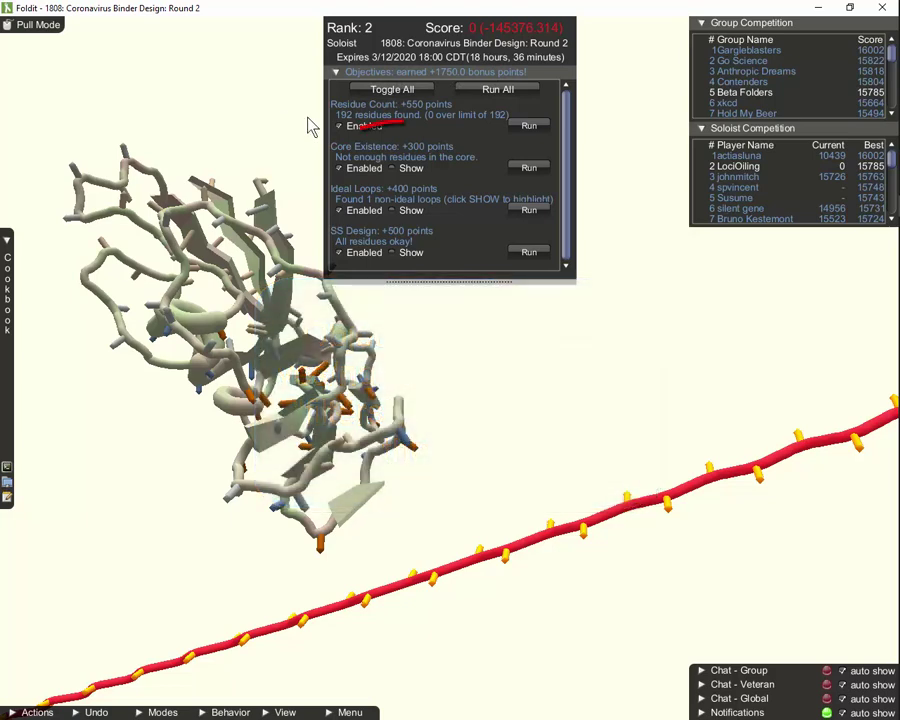
mouse_move(347, 152)
left_click(346, 74)
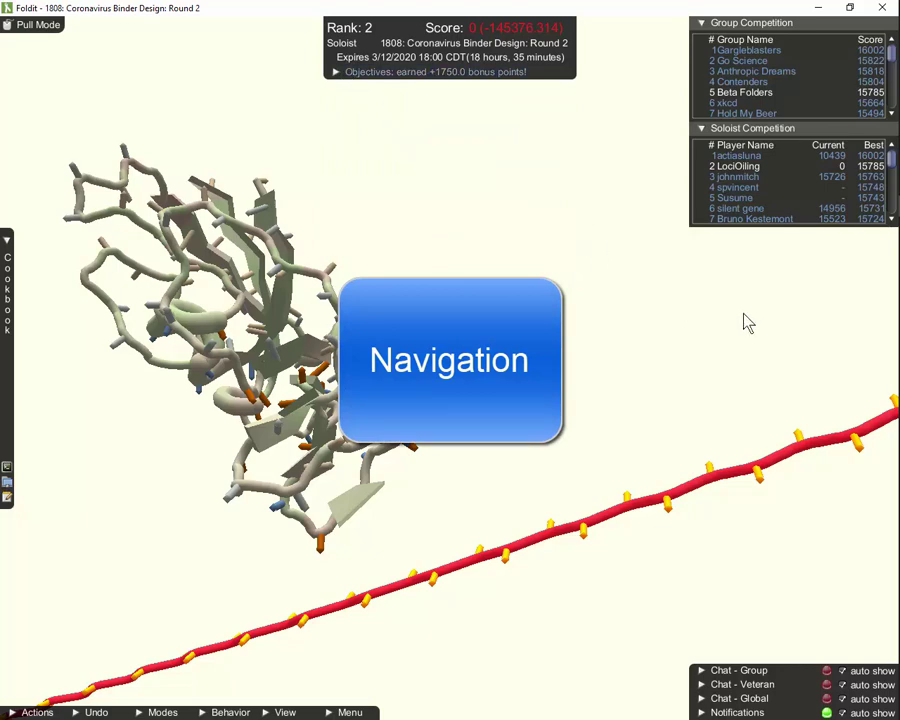
Examine the folded target protein and the extended red binder chain by rotating, zooming and shifting the view.
left_click_drag(750, 318, 730, 216)
left_click_drag(711, 90, 790, 385)
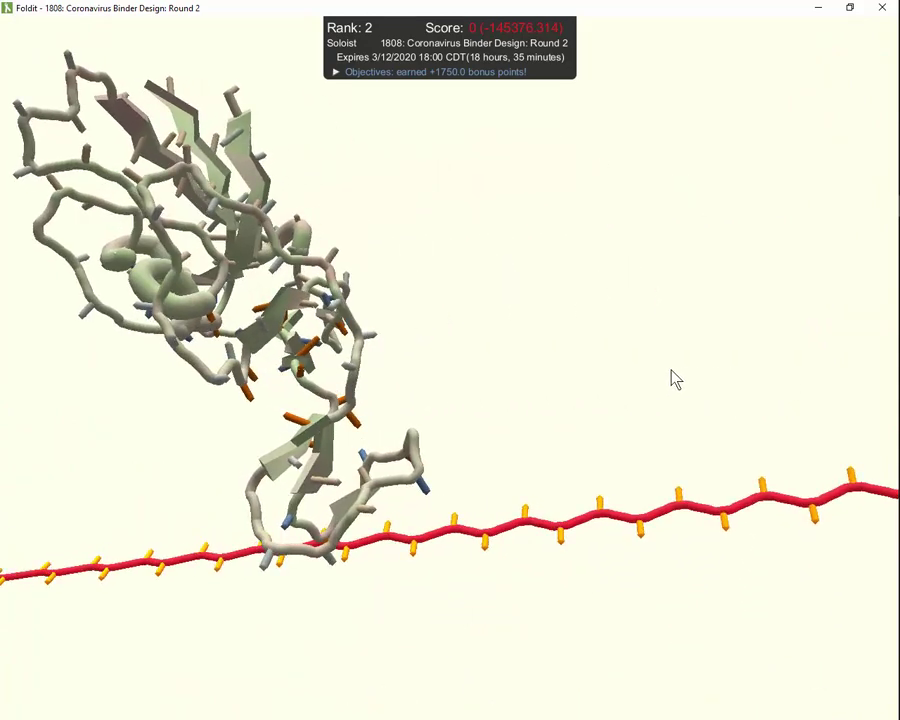
left_click_drag(643, 393, 676, 10, "shift")
left_click_drag(570, 340, 583, 110, "shift")
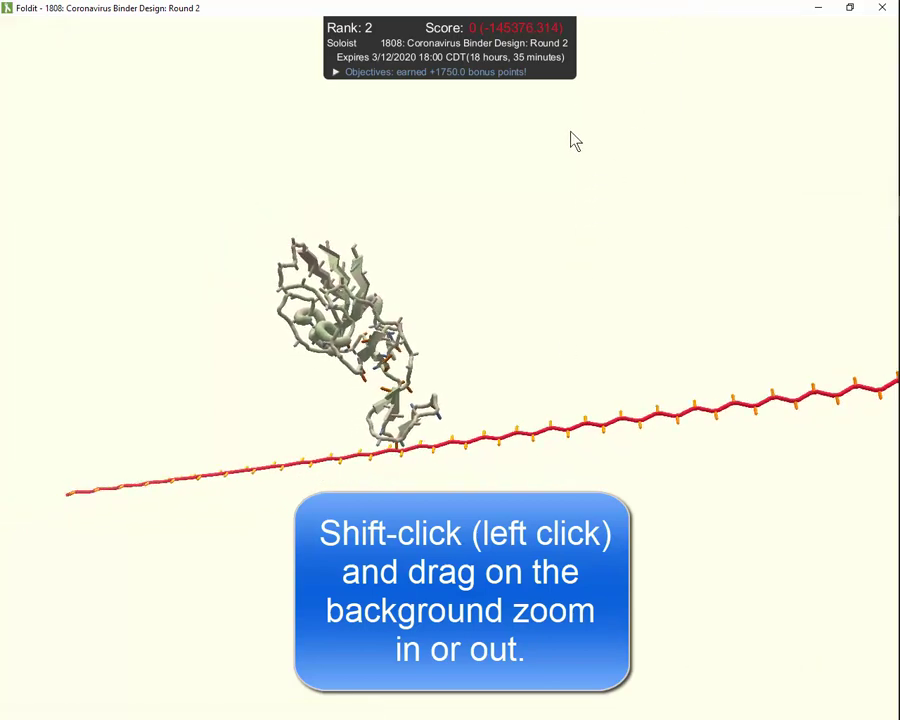
left_click_drag(530, 362, 562, 181, "shift")
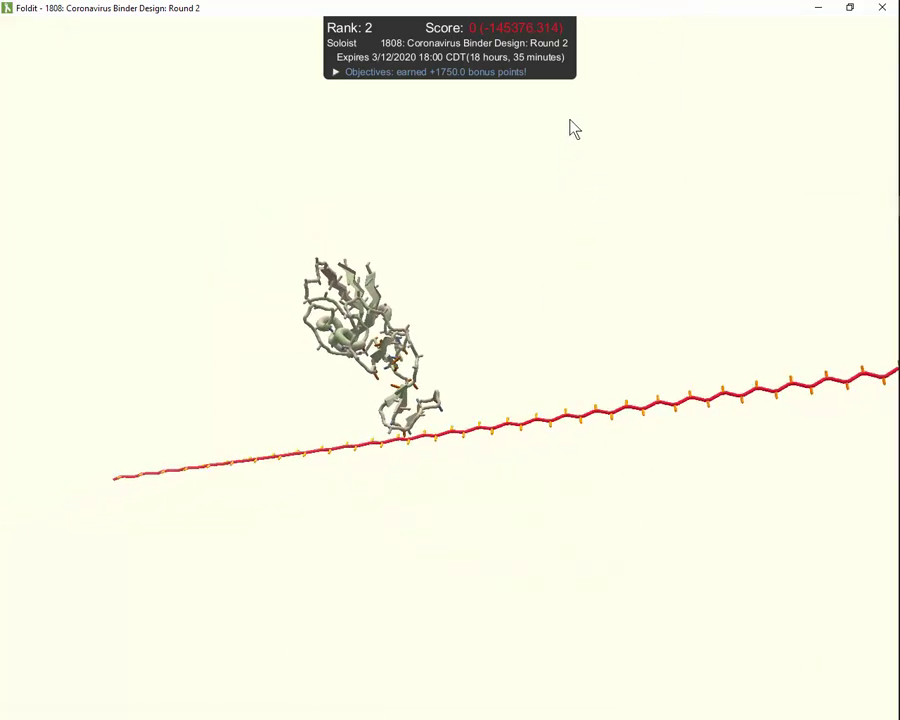
left_click_drag(573, 129, 585, 573, "shift")
left_click_drag(516, 245, 508, 620, "shift")
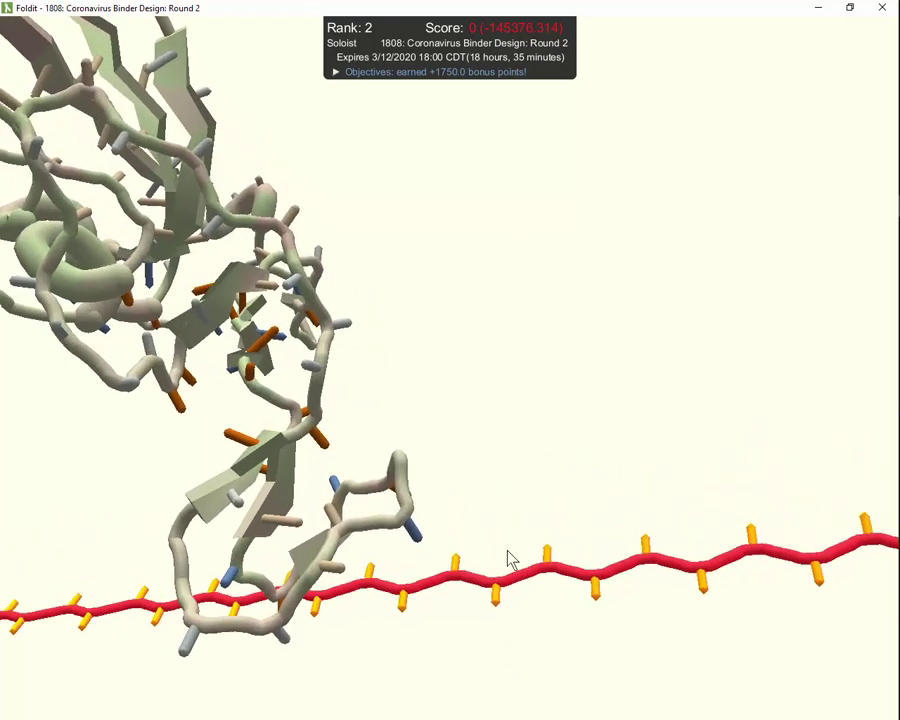
left_click_drag(515, 395, 603, 454)
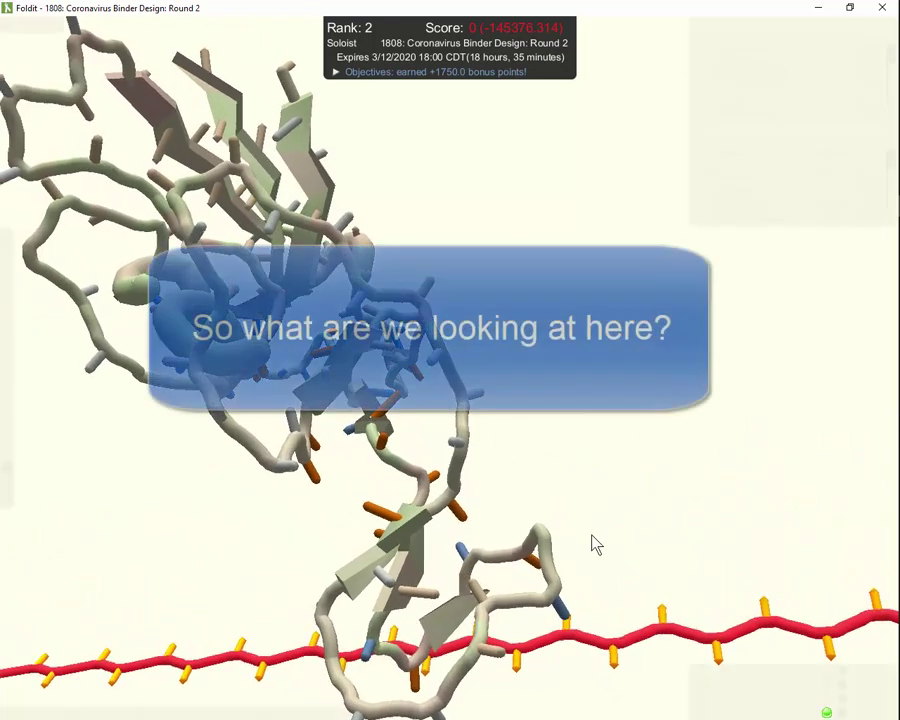
left_click_drag(595, 543, 600, 380, "shift")
scroll(554, 414, "down", 5)
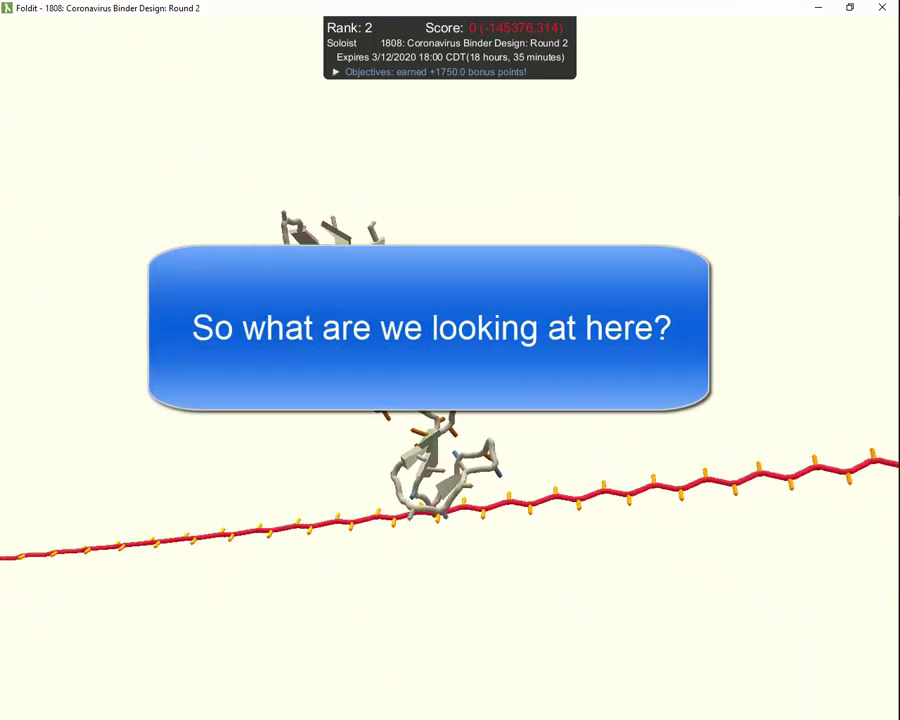
left_click_drag(197, 466, 229, 338)
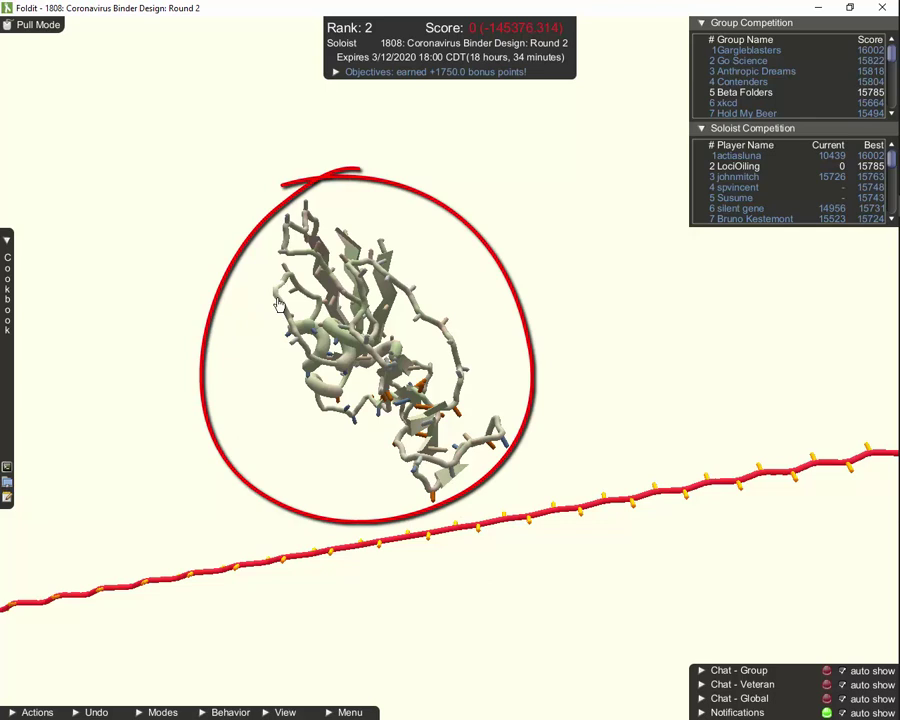
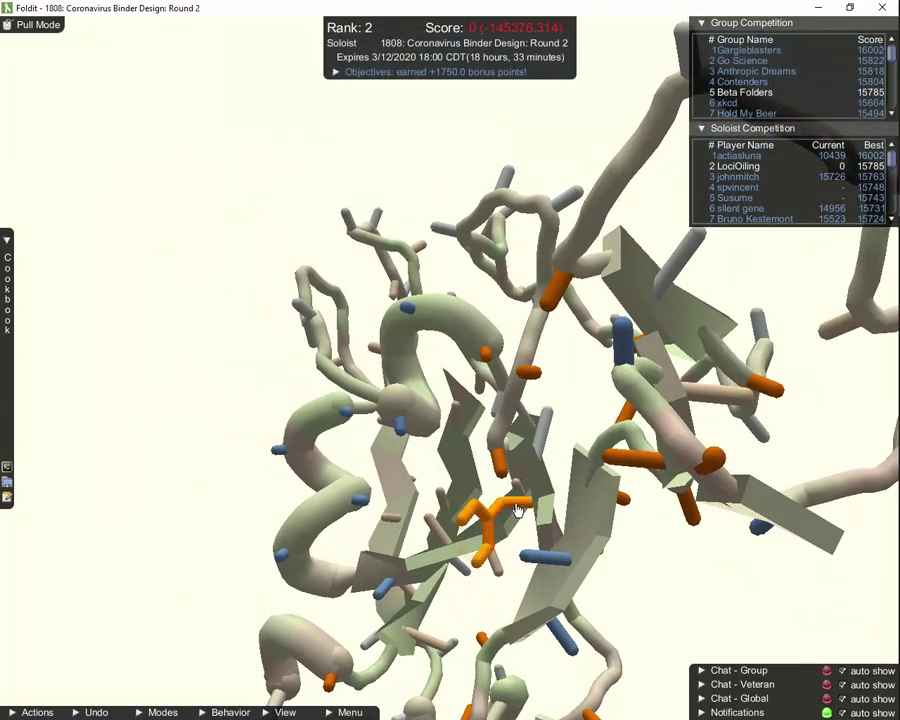
Pull the orange sidechain beside the target's sheets to another position, and try to move the grey sidechain at the loop's tip.
left_click_drag(457, 537, 416, 250)
left_click_drag(732, 310, 122, 640)
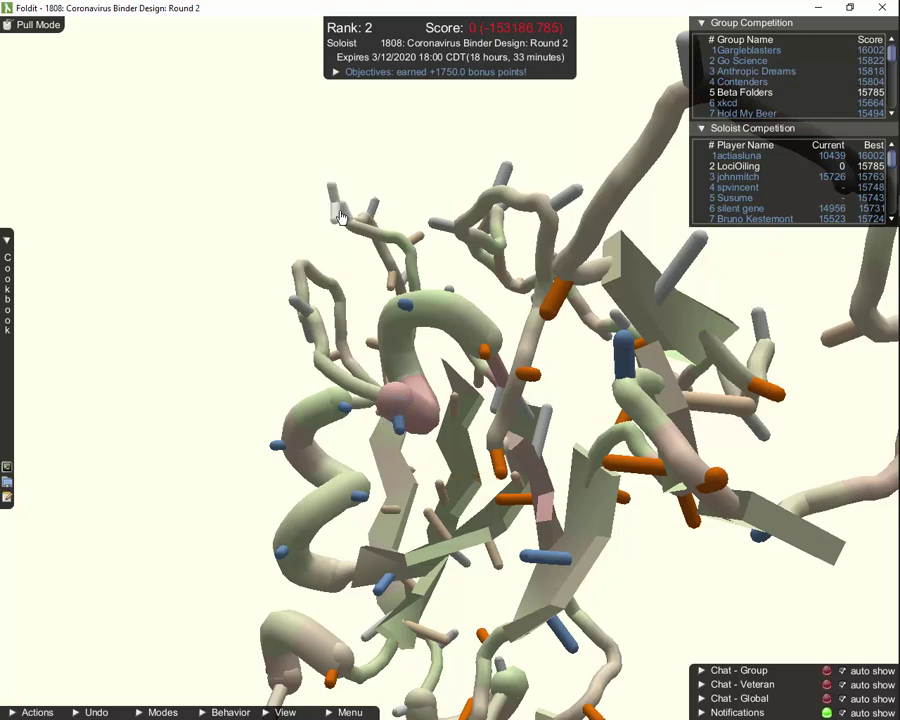
left_click(305, 228)
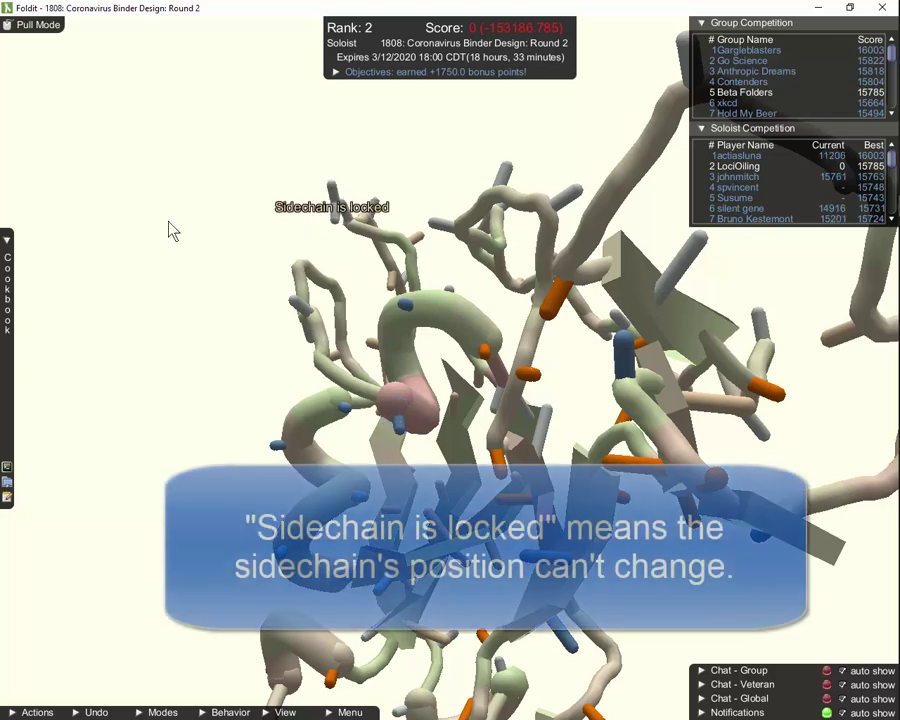
Inspect the target protein's helices, sheets and loops from several angles and distances, including its position relative to the red chain.
left_click_drag(193, 227, 229, 261)
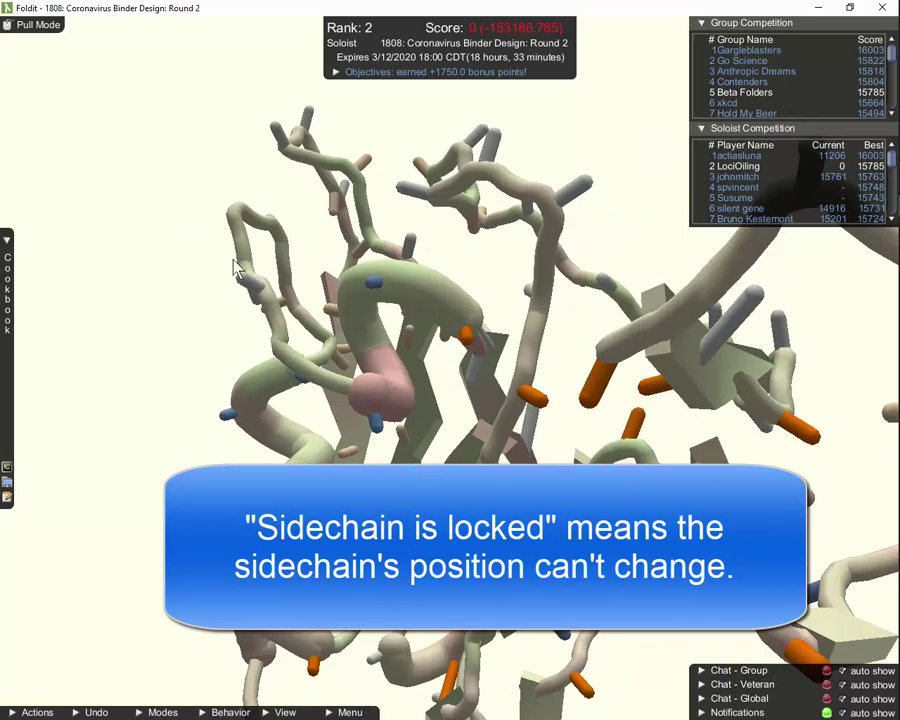
left_click_drag(129, 305, 492, 635)
scroll(560, 504, "down", 5)
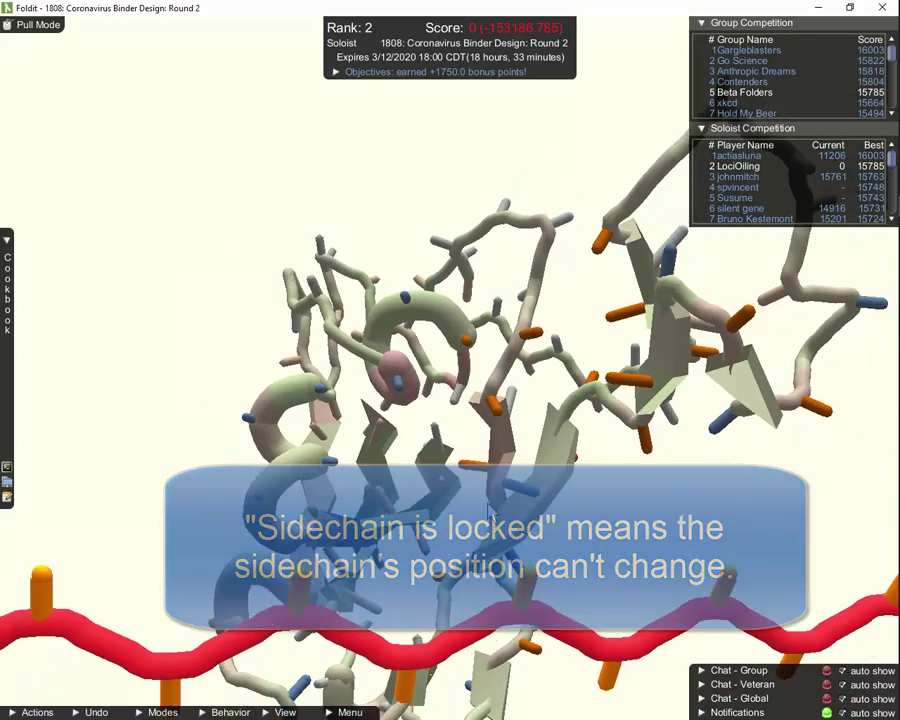
scroll(618, 548, "up", 2)
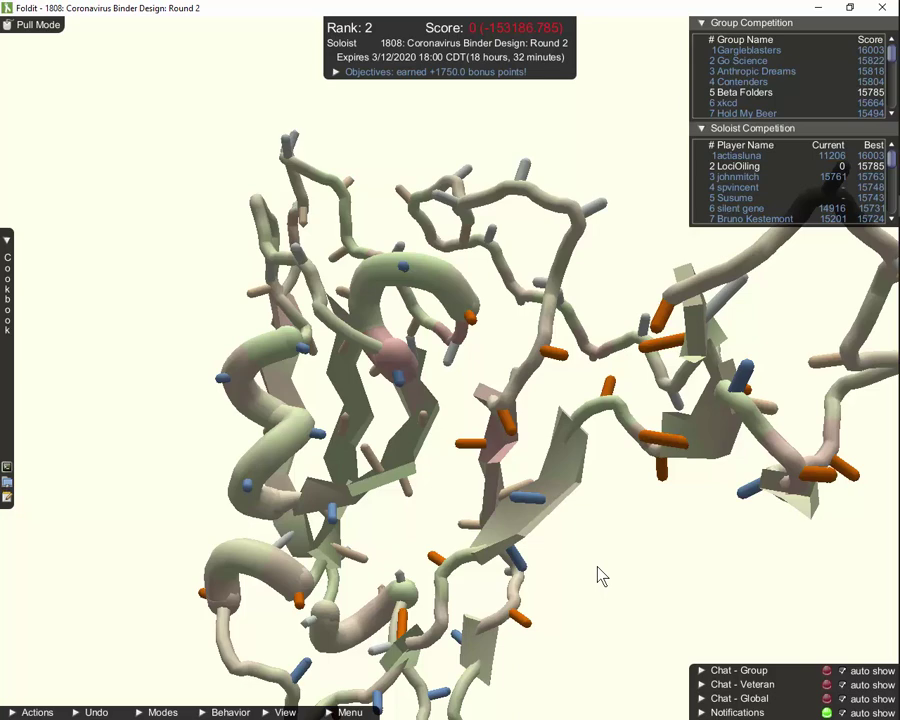
left_click_drag(623, 522, 637, 625)
scroll(637, 625, "down", 5)
left_click_drag(639, 426, 510, 568)
scroll(511, 503, "down", 3)
scroll(530, 490, "up", 3)
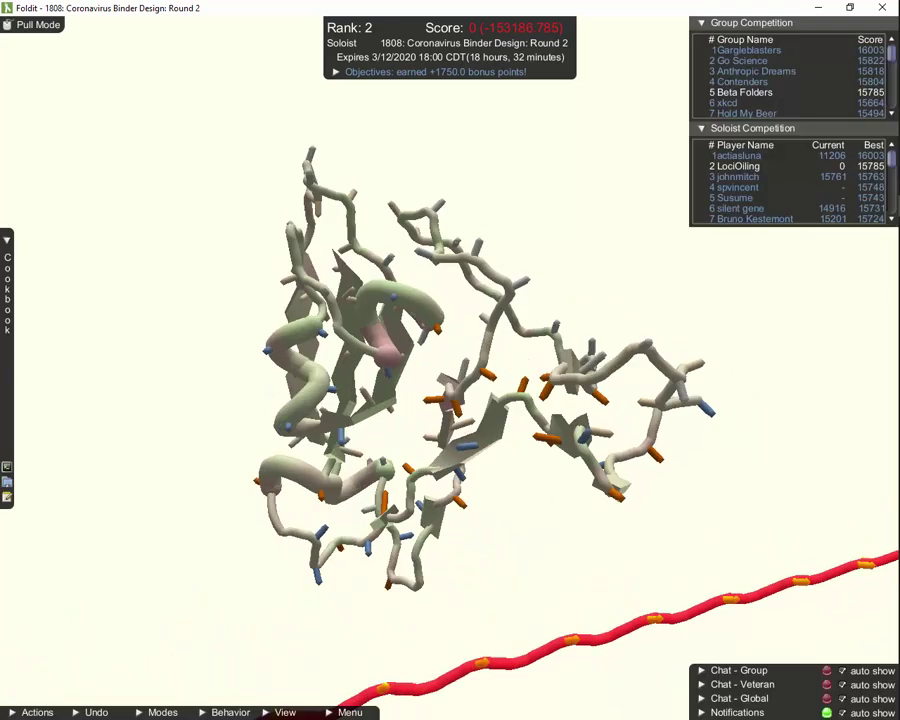